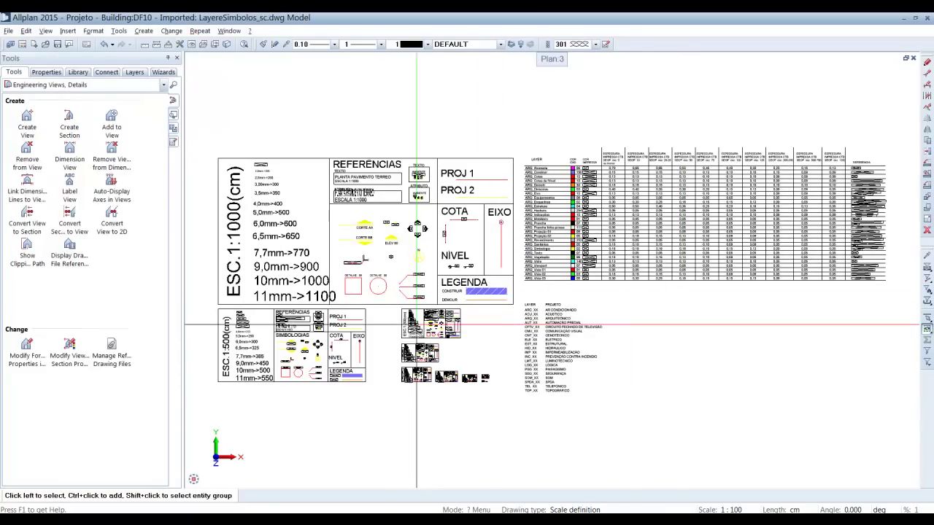
Step: Make drawing file 11 active and import PranchaseCarimbo_sc.dwg into it as AutoCAD data
left_click(34, 44)
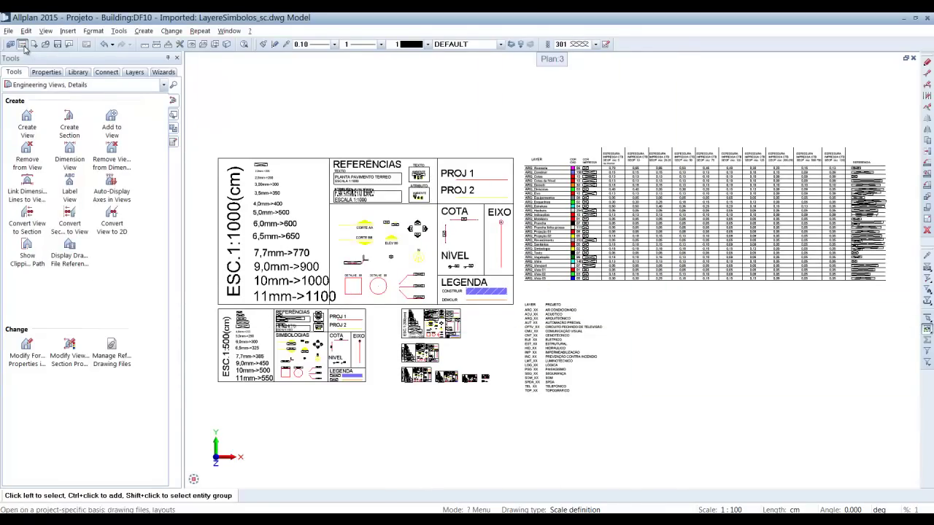
double_click(154, 172)
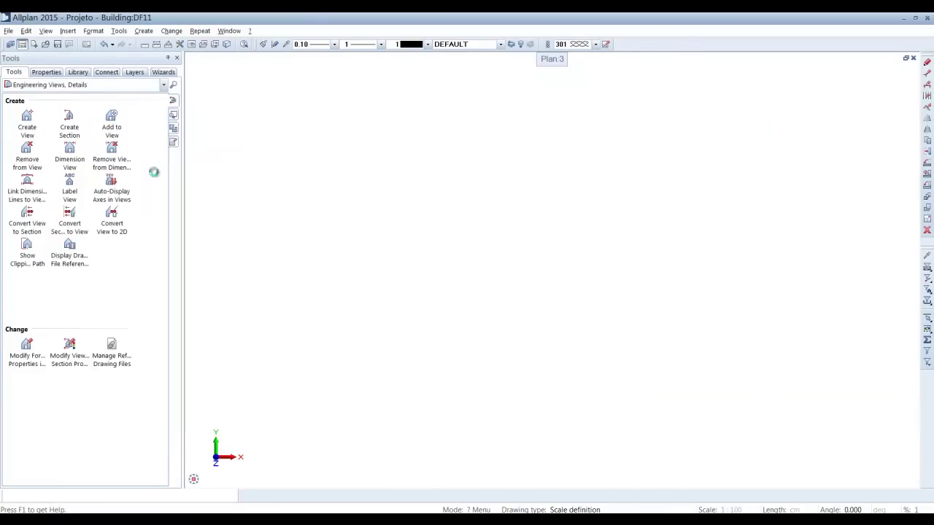
left_click(8, 31)
mouse_move(66, 322)
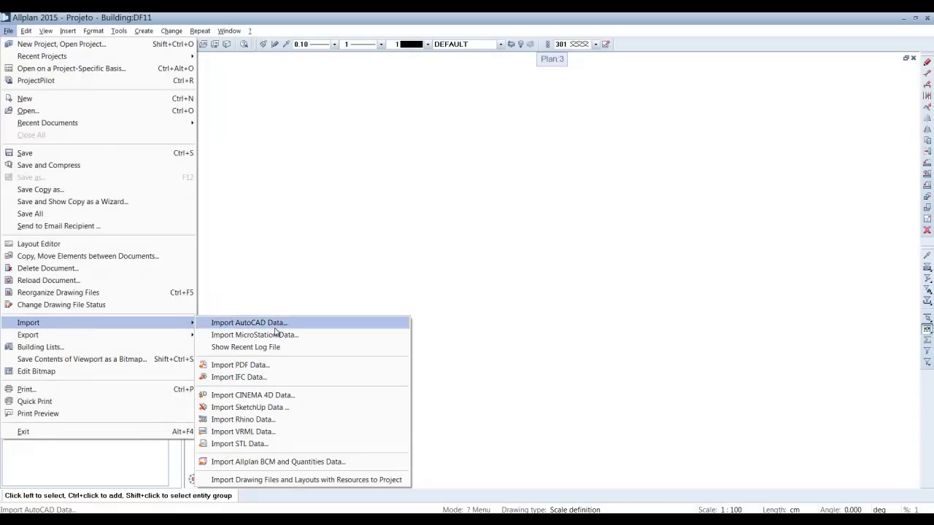
left_click(248, 323)
double_click(379, 188)
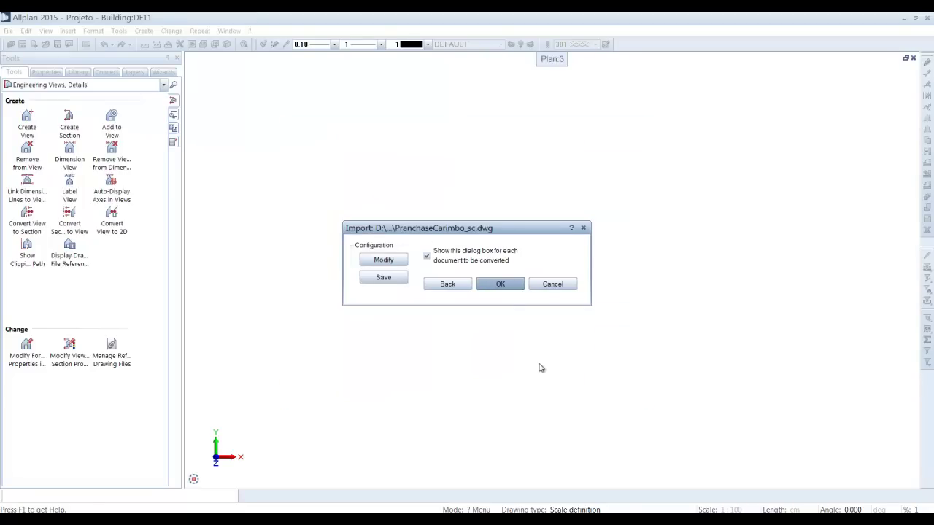
left_click(481, 286)
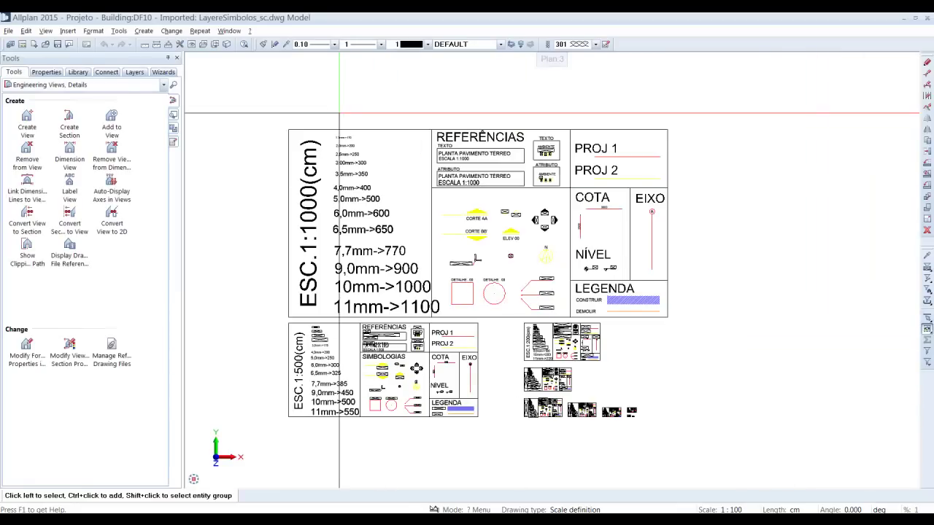
Step: Save a copy of the symbols drawing as a wizard named simbolos and add it to the wizard group Simbolos
left_click(8, 31)
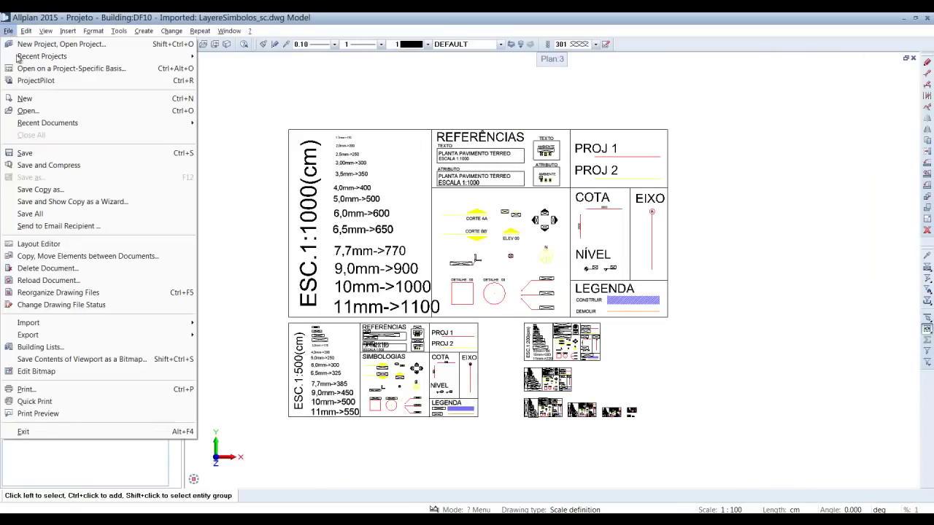
left_click(72, 201)
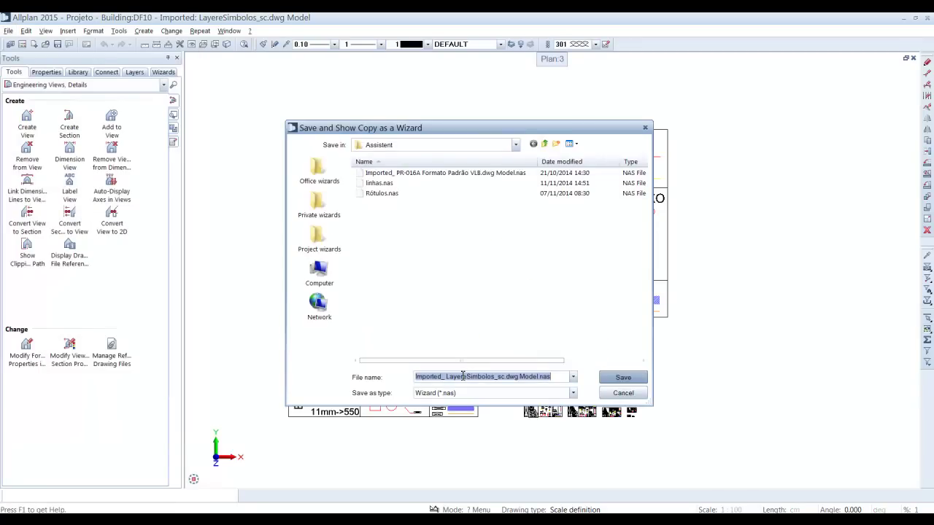
type("co")
key("BackSpace")
key("BackSpace")
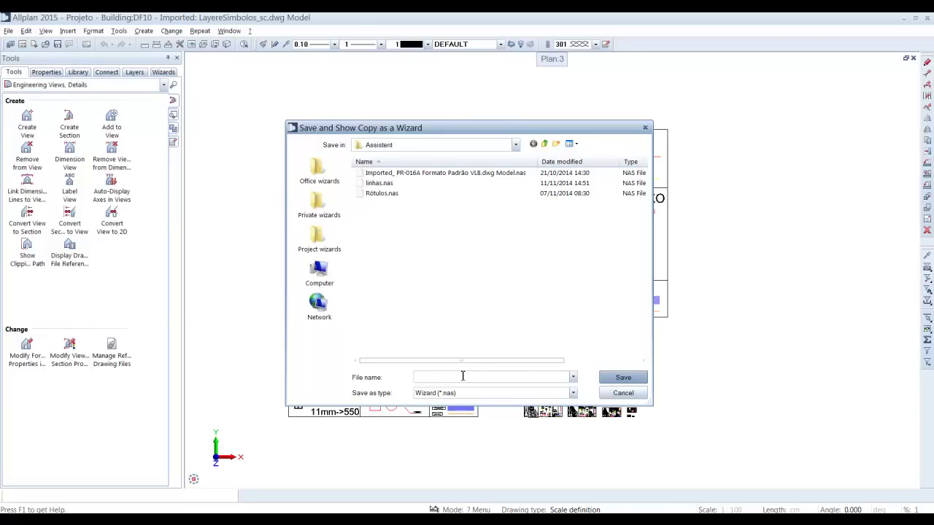
type("simbolos")
key("Return")
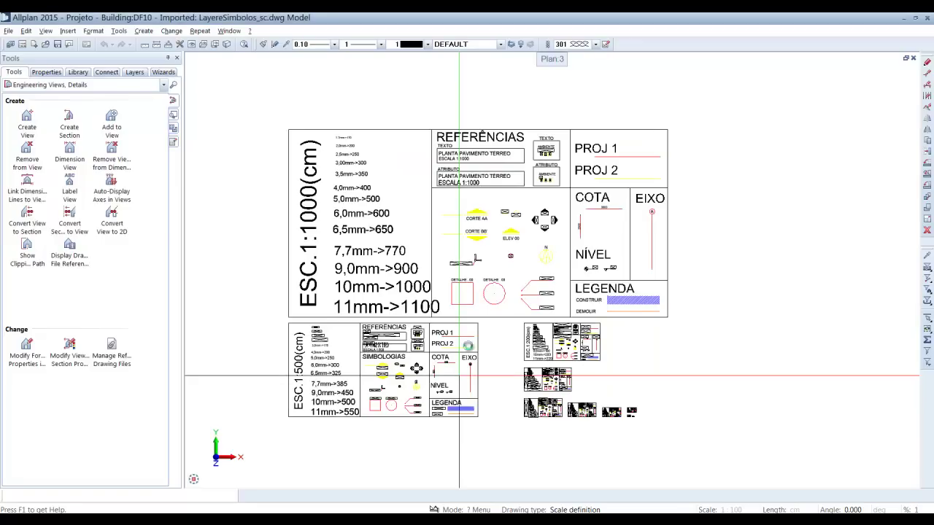
type("simbolos")
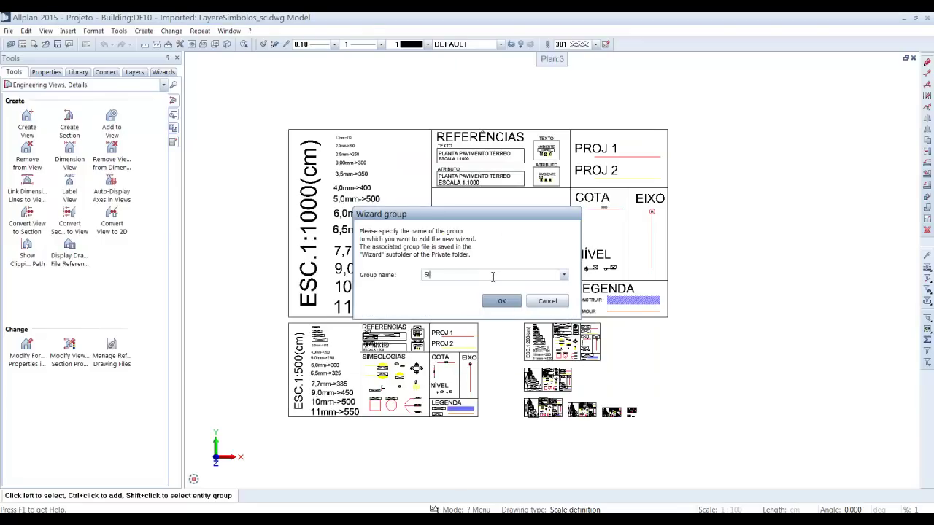
key("Return")
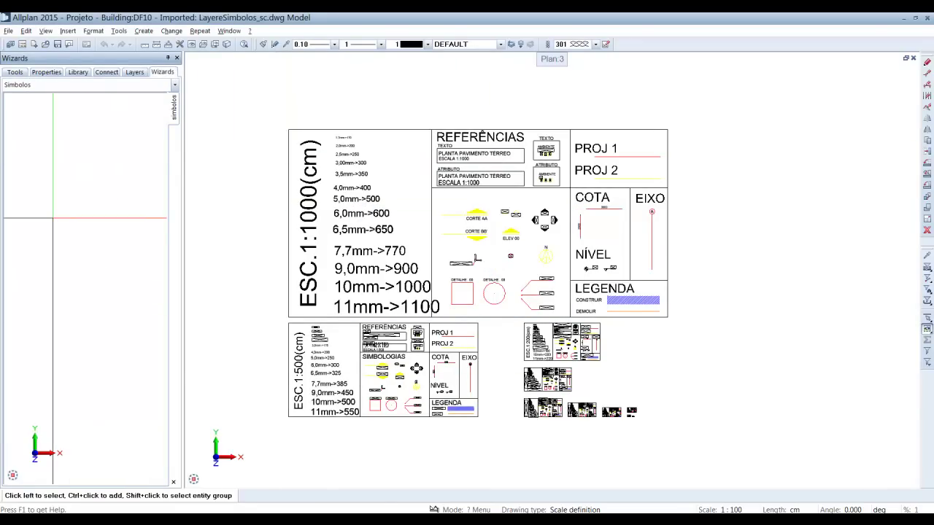
Step: Copy the CORTE AA section symbol from the simbolos wizard into the free area beside the 1:1000 symbol sheet
left_click(27, 476)
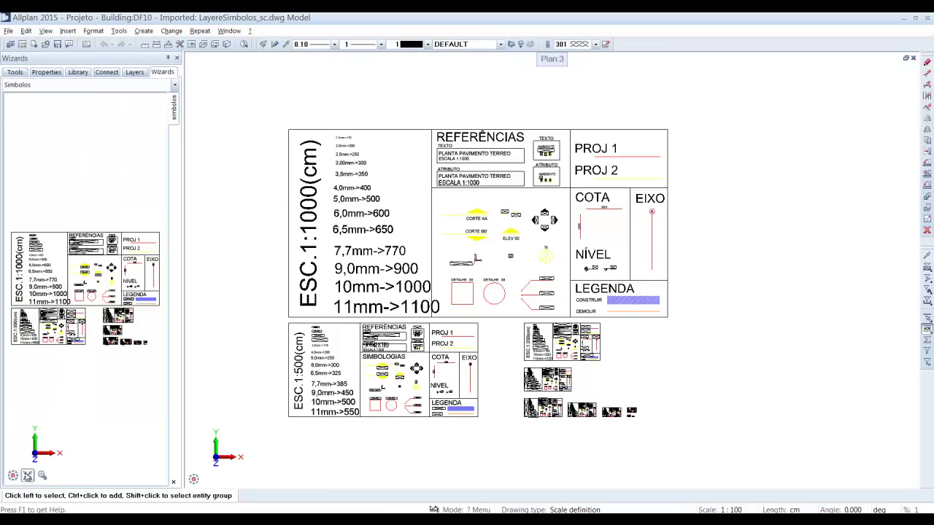
middle_click_drag(98, 299, 137, 262)
scroll(137, 261, "up", 5)
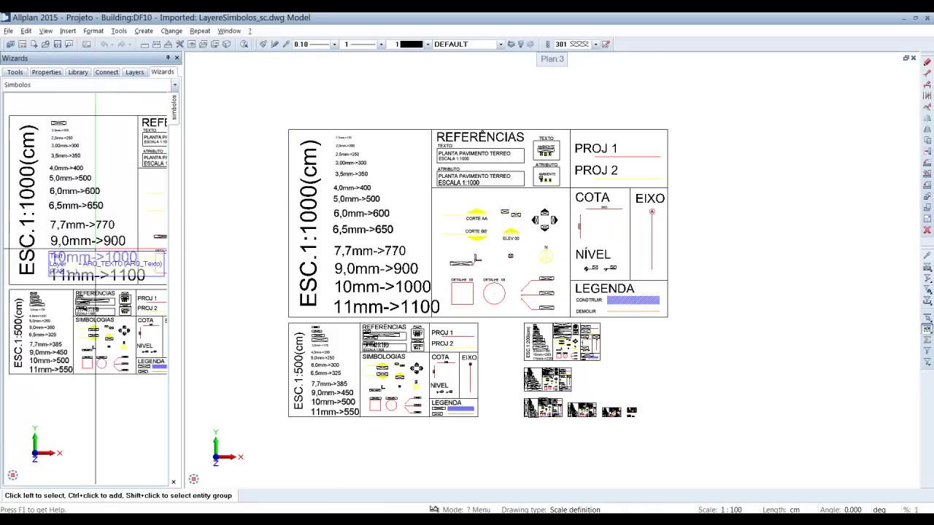
scroll(134, 222, "up", 3)
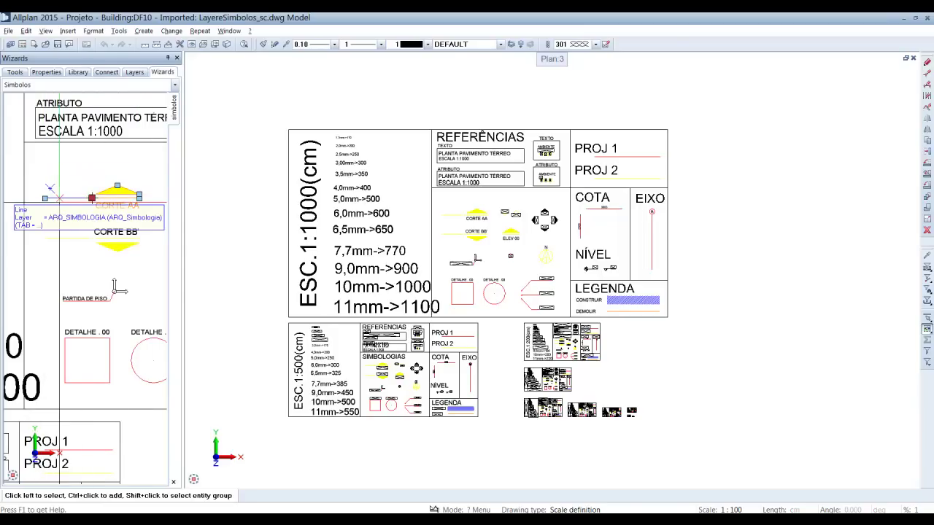
mouse_move(117, 196)
left_mouse_down()
mouse_move(175, 278)
mouse_move(636, 266)
left_mouse_up()
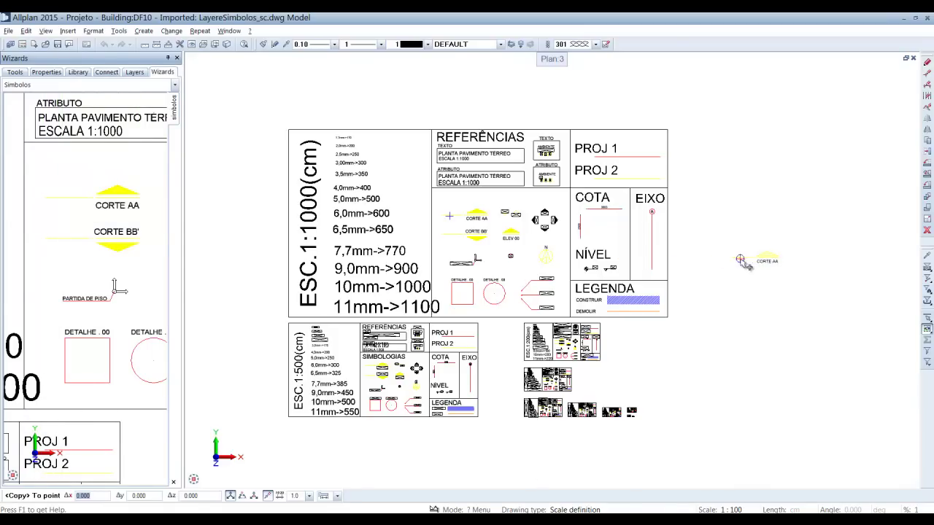
left_click(740, 260)
scroll(740, 260, "up", 6)
scroll(641, 238, "down", 8)
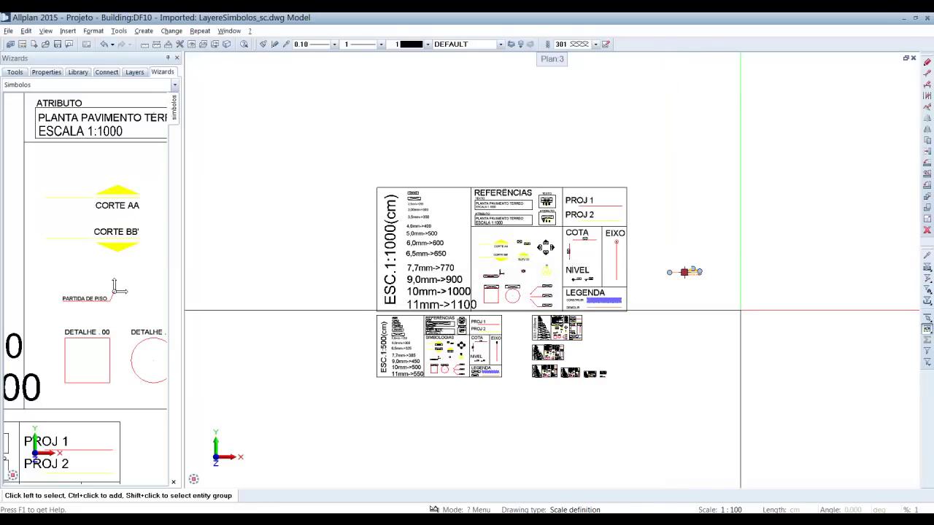
Step: Open drawing file 12 and compare the imported LayereSimbolos_sc.dwg layers in the layer settings with the drawing's layer table
left_click(25, 44)
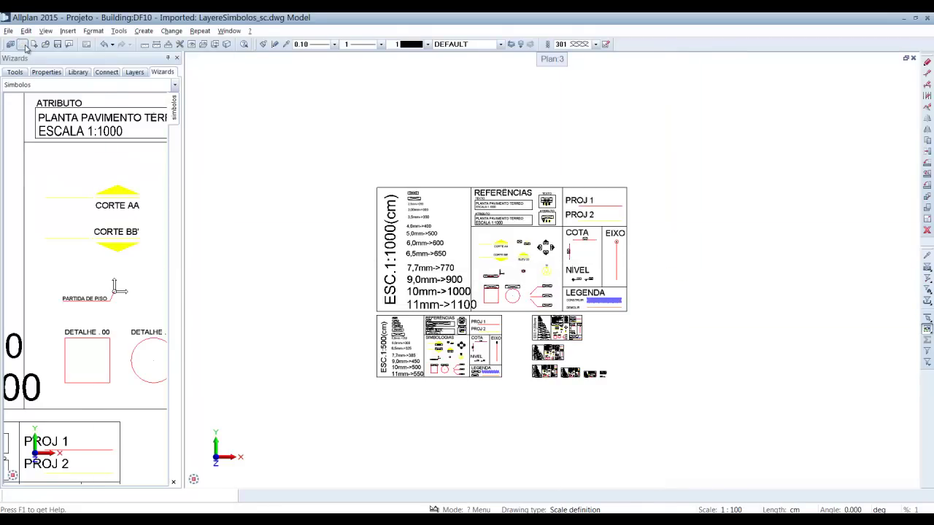
double_click(255, 229)
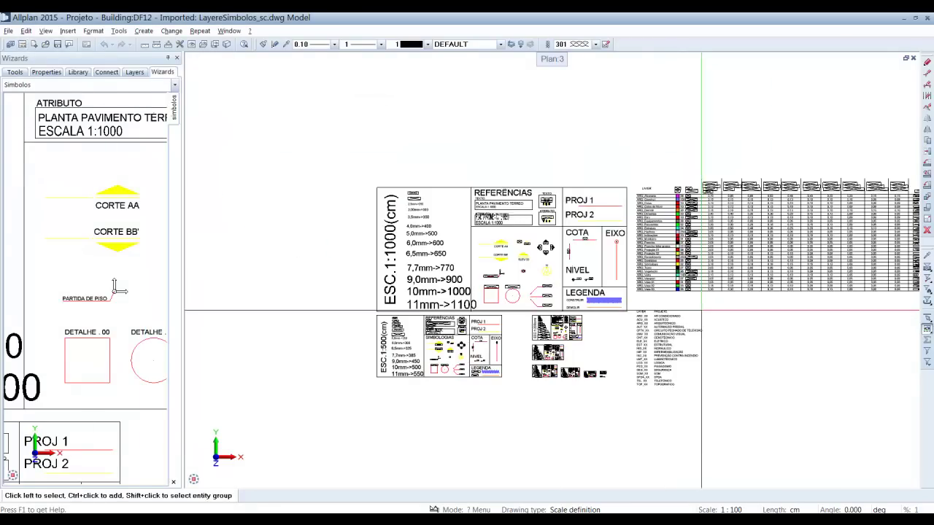
scroll(428, 208, "up", 6)
middle_click_drag(428, 208, 428, 232)
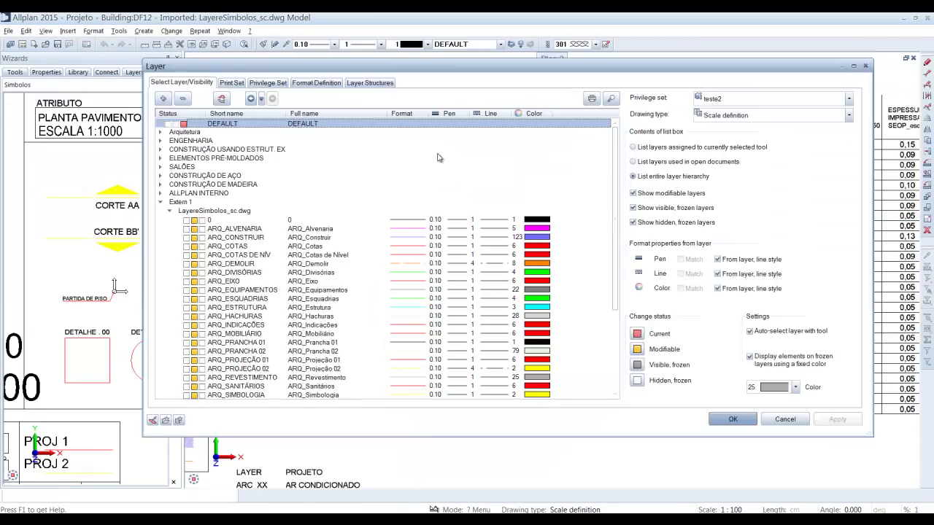
left_click_drag(394, 70, 678, 78)
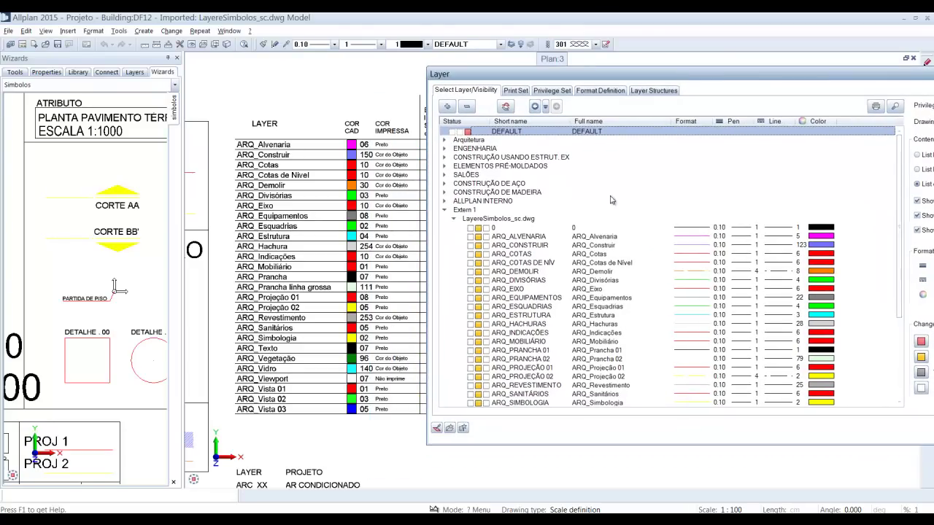
left_click_drag(898, 166, 911, 198)
left_click_drag(834, 71, 617, 60)
left_click(858, 407)
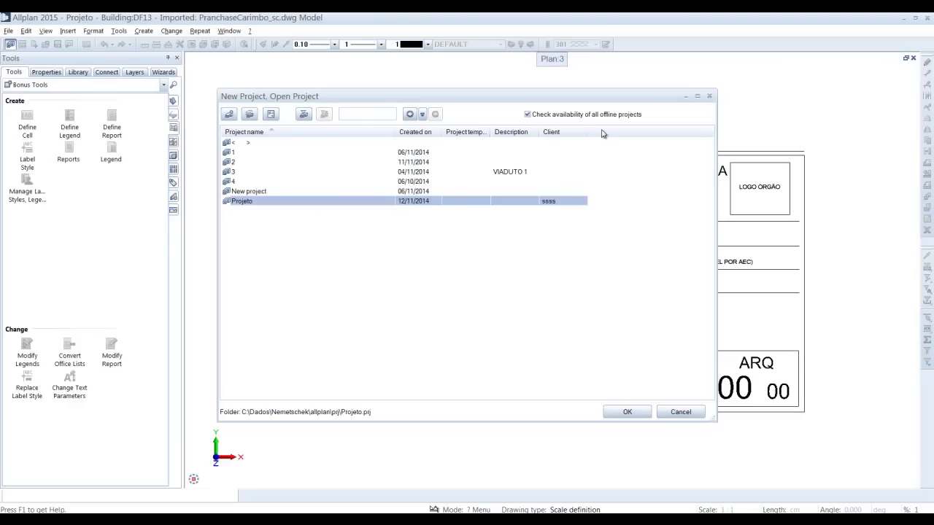
Step: Review the attributes that can be displayed as columns in the project list
right_click(603, 133)
left_click(648, 134)
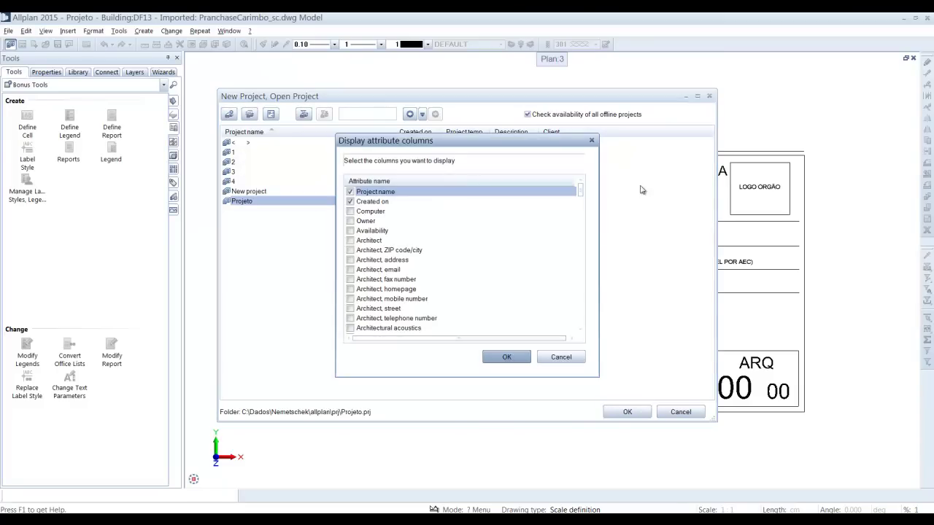
left_click_drag(582, 193, 593, 278)
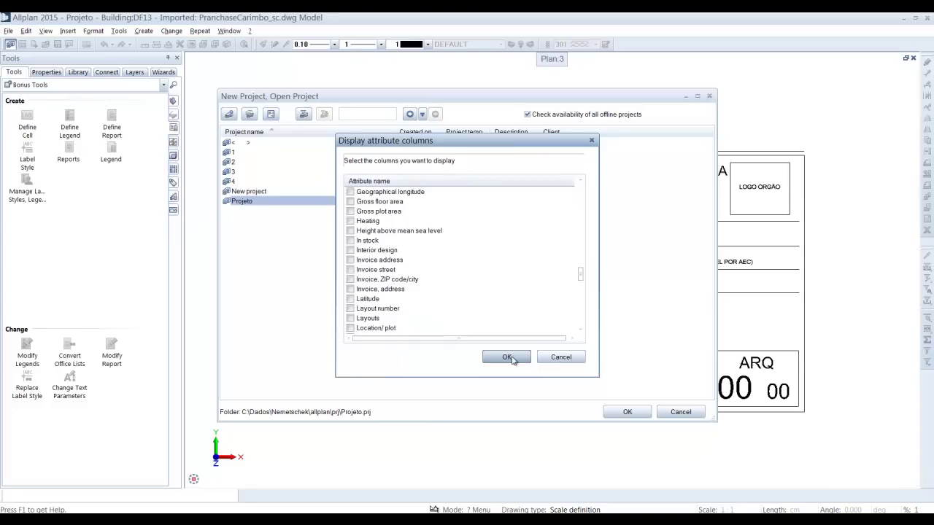
left_click(506, 357)
Step: Set the Client attribute of the project Projeto to xxxx and return to the title block drawing
left_click(567, 202)
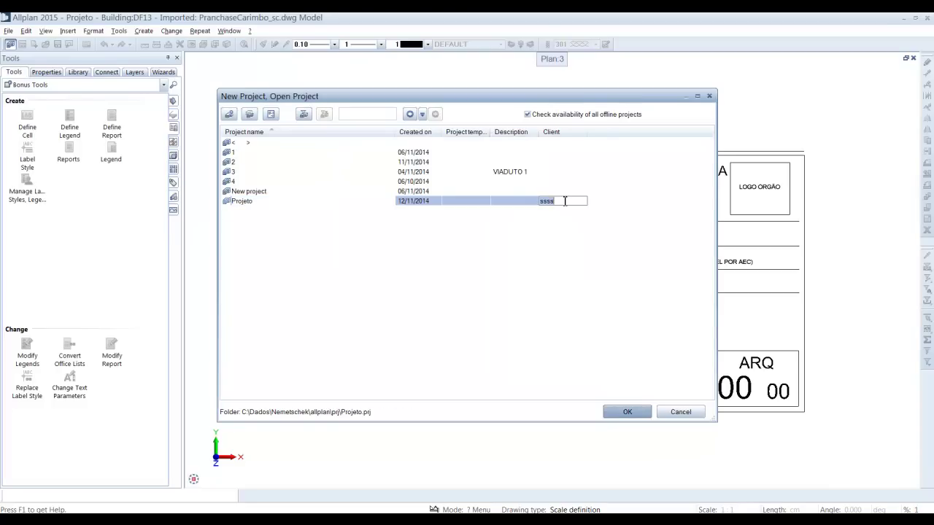
left_click(589, 299)
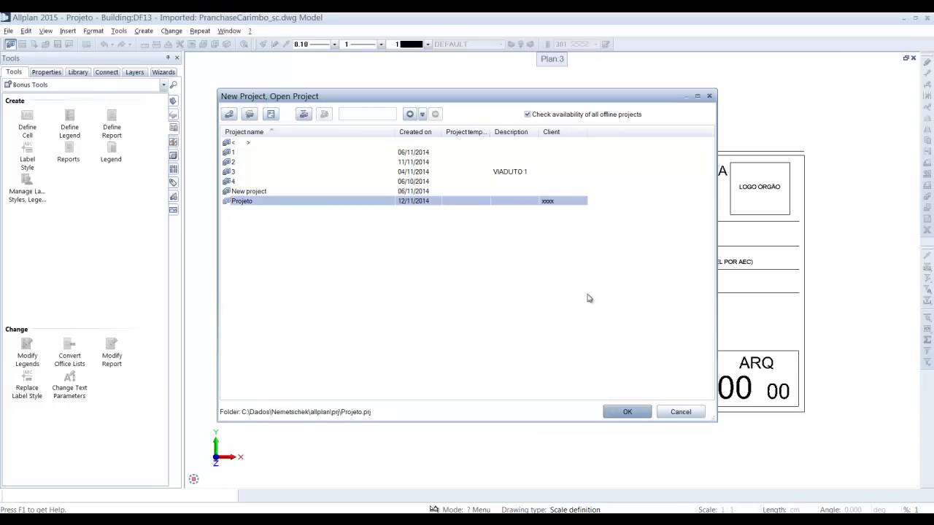
left_click(627, 412)
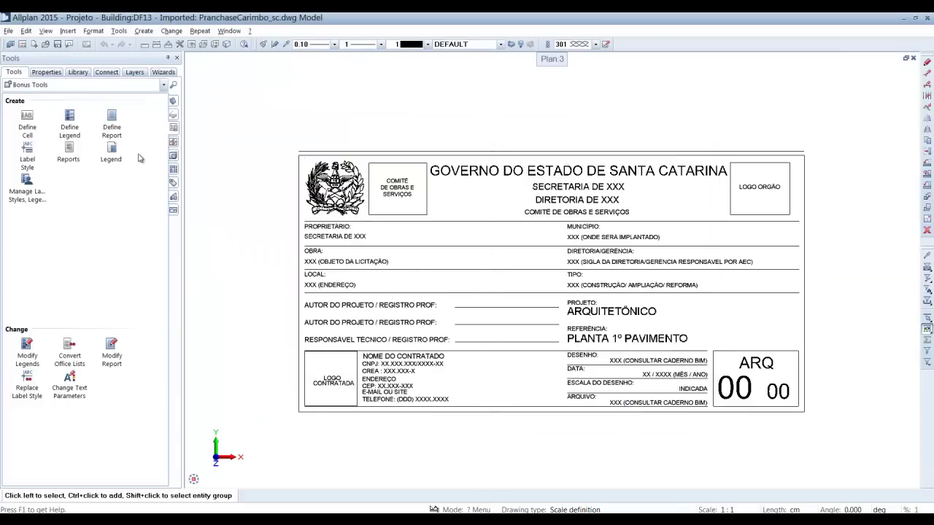
Step: Create a label style with the project attribute Client, set its text height and width to 0.200, and place it in the title block header
left_click(27, 150)
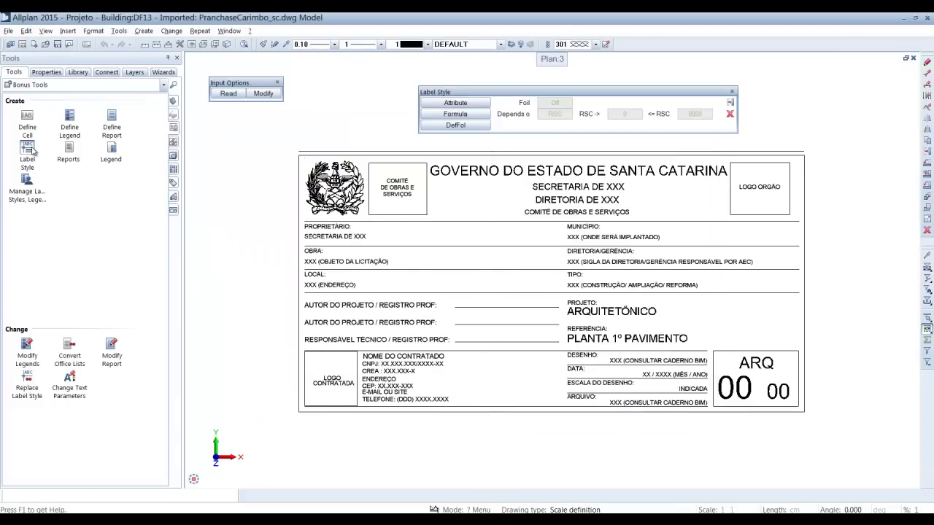
left_click(471, 103)
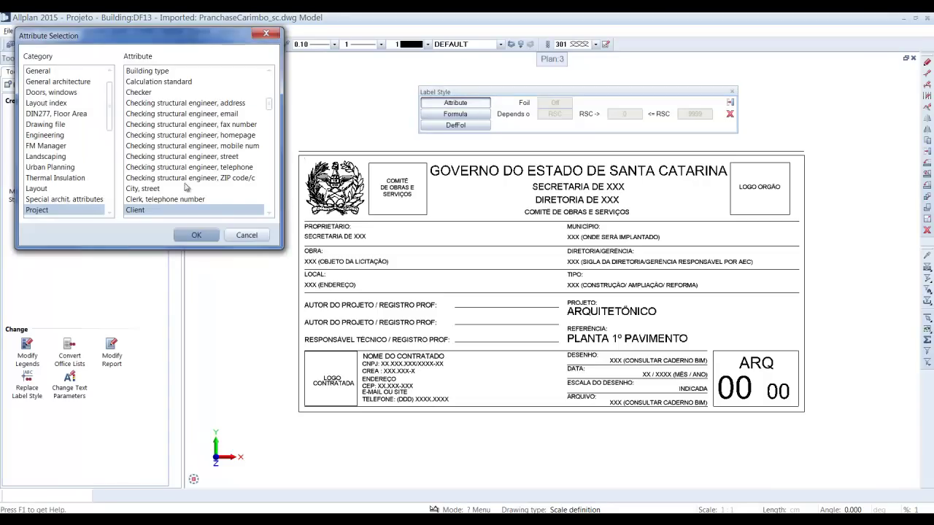
left_click_drag(269, 107, 276, 147)
scroll(264, 183, "down", 1)
left_click(206, 239)
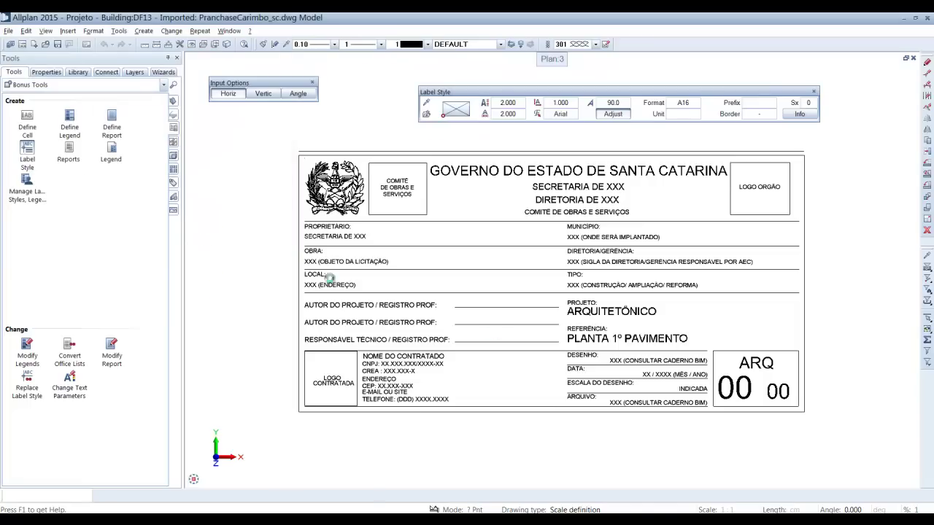
left_click(508, 103)
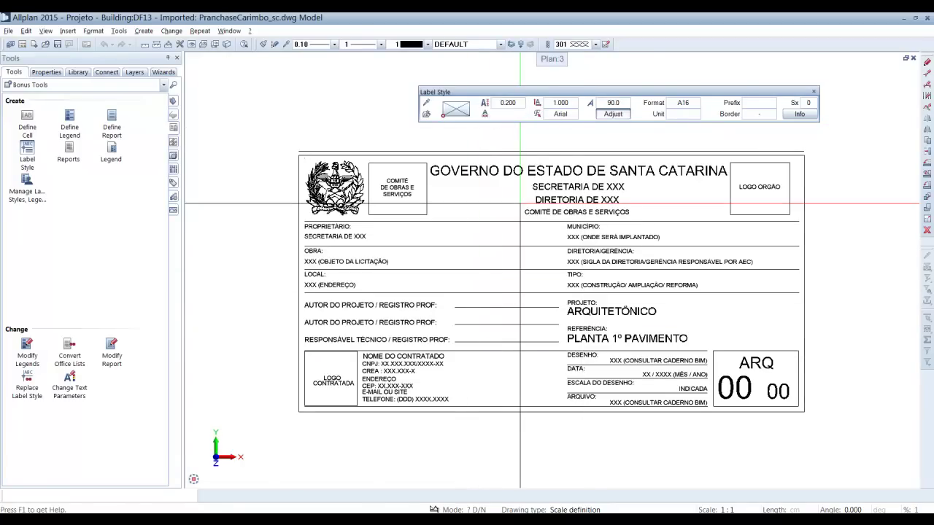
key("Return")
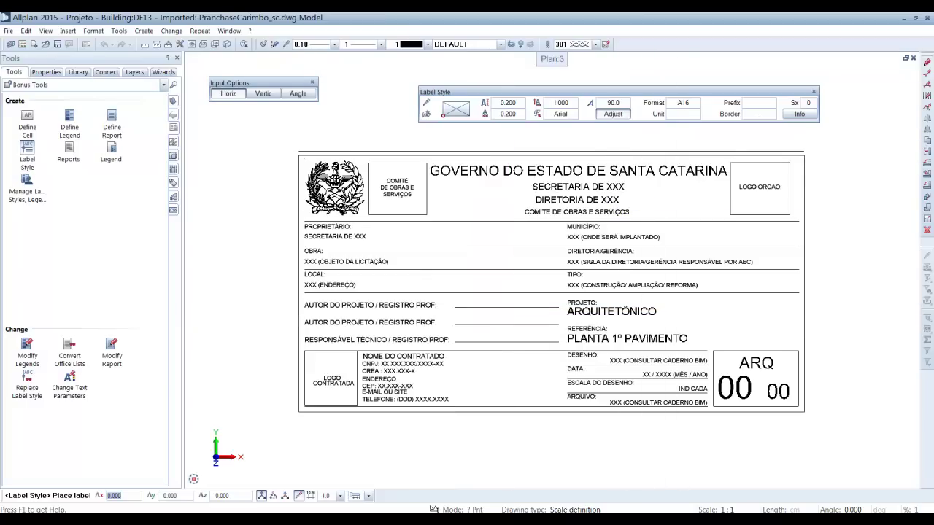
left_click(545, 212)
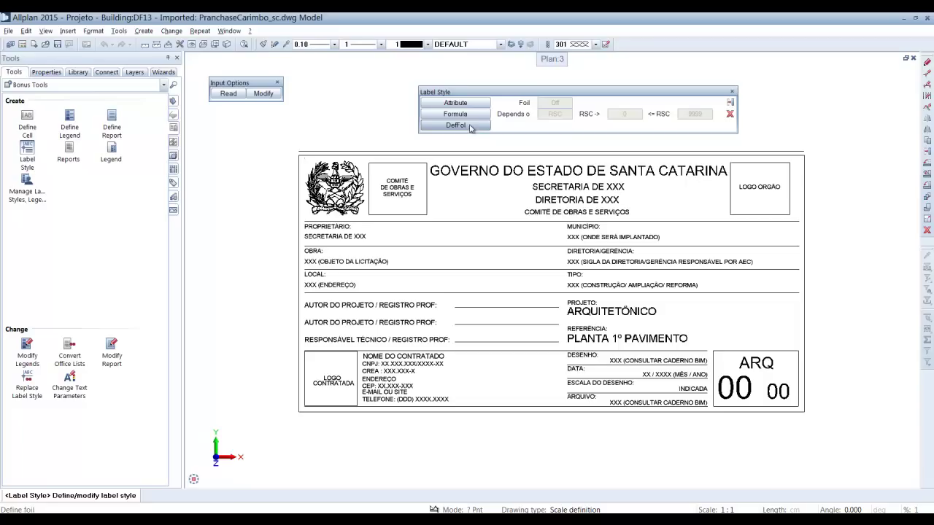
Step: Define a foil for the label style that encloses the entire title block
left_click(453, 125)
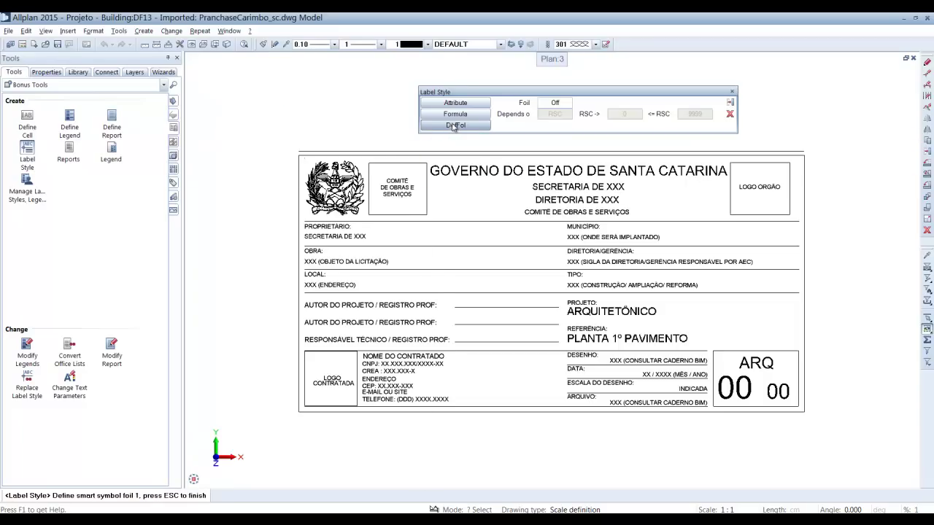
left_click_drag(295, 146, 801, 414)
left_click(801, 414)
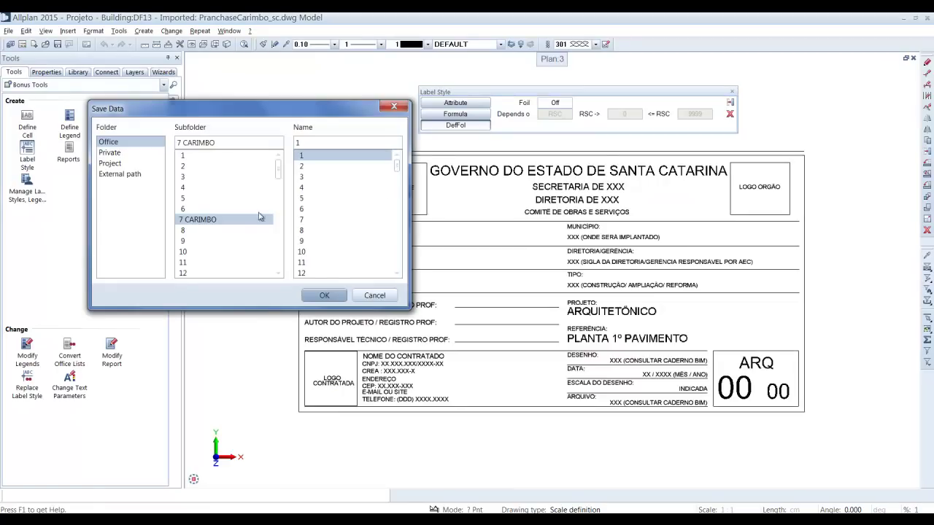